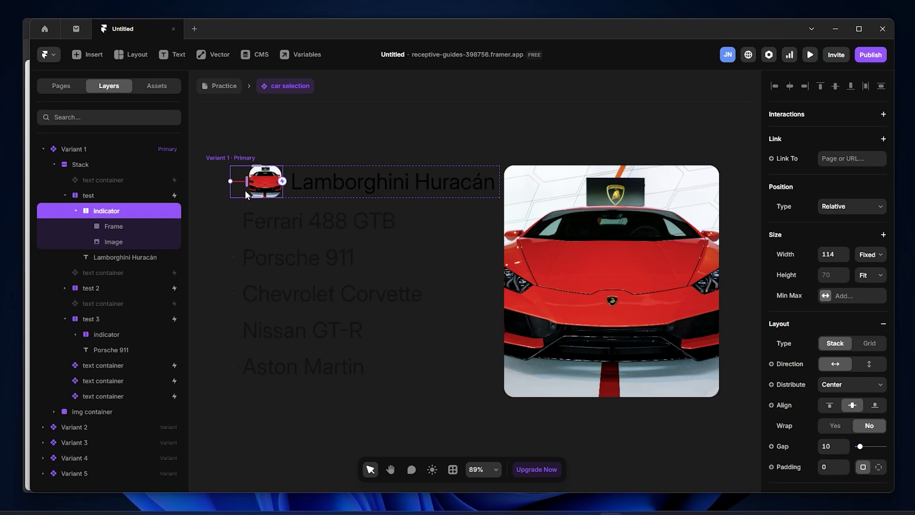
# Inspect the title text and row stack of the Lamborghini Huracán entry, and preview the car selection component.
pyautogui.click(124, 257)
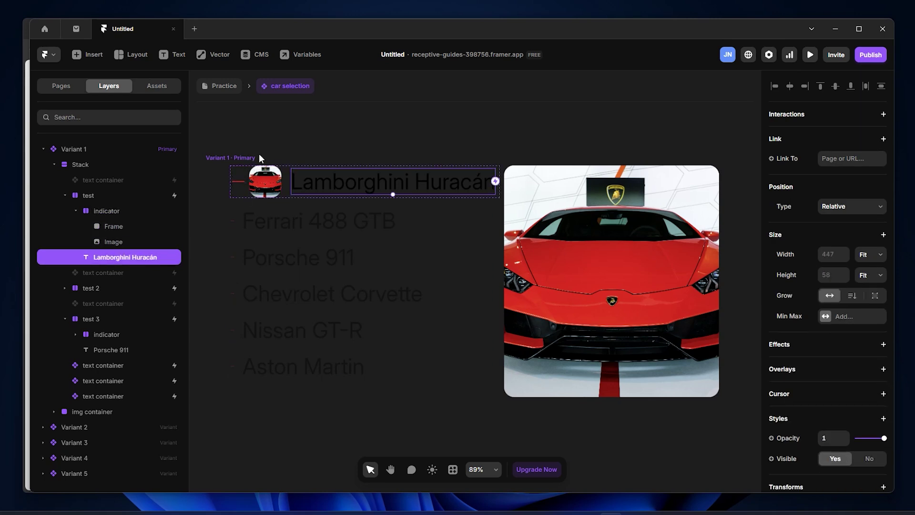
pyautogui.click(286, 192)
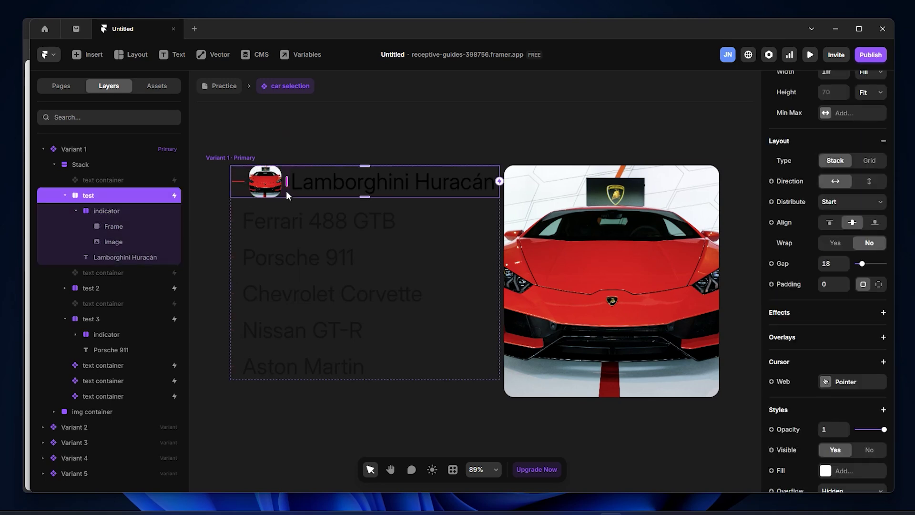
pyautogui.hotkey('ctrl', 'p')
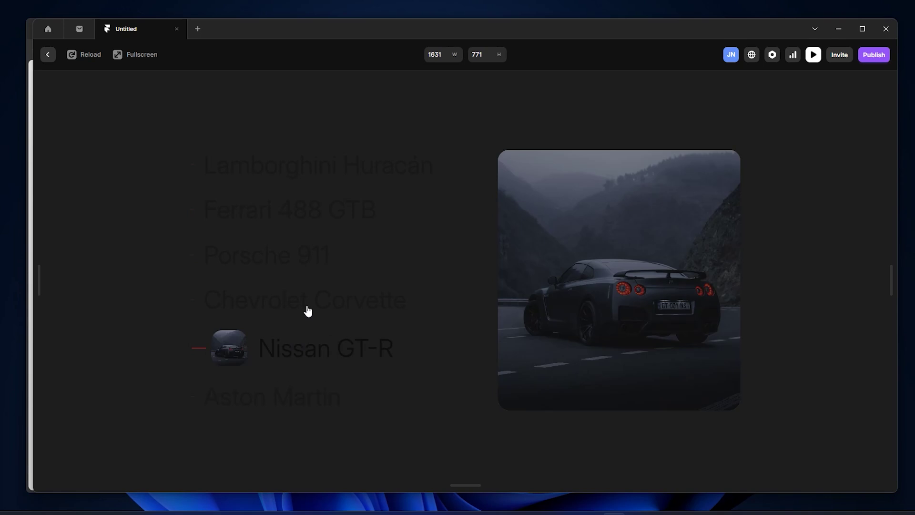
pyautogui.click(48, 54)
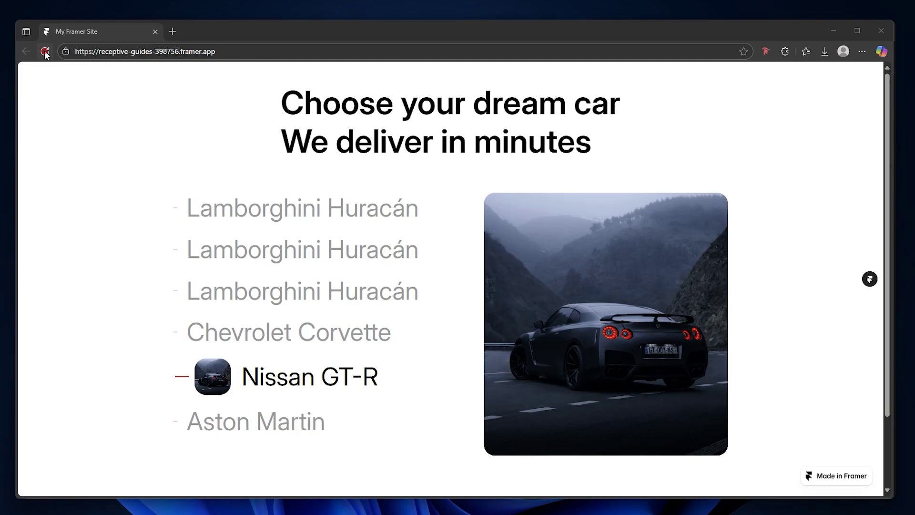
# Reload the published site in the browser and try the car list entries from Ferrari 488 GTB through Aston Martin.
pyautogui.click(45, 52)
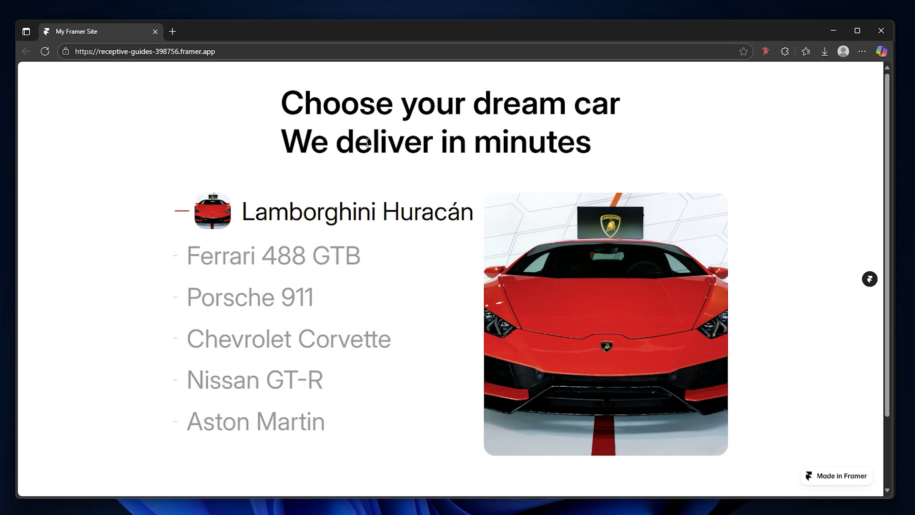
pyautogui.moveTo(309, 260)
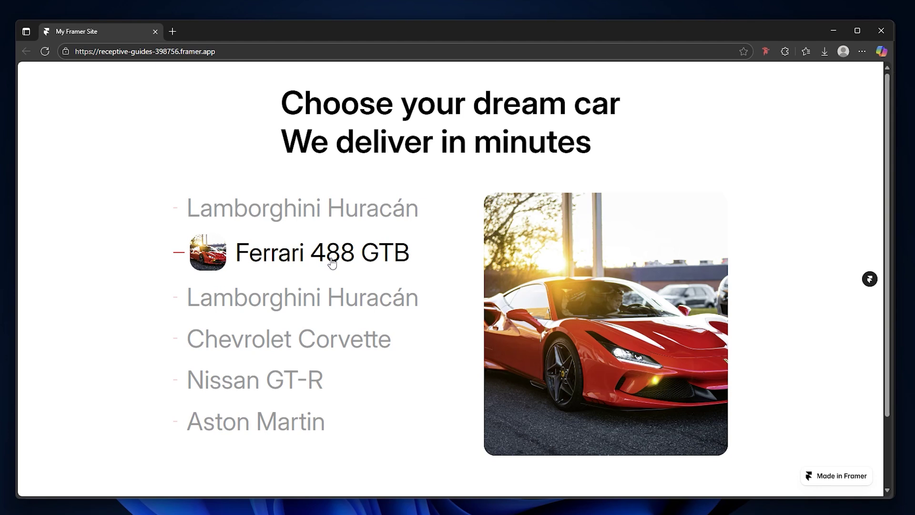
pyautogui.moveTo(339, 301)
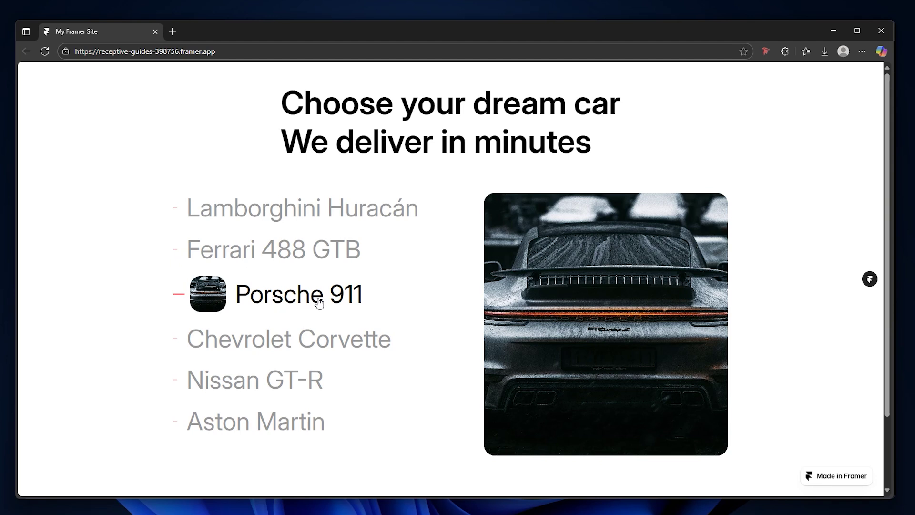
pyautogui.moveTo(311, 352)
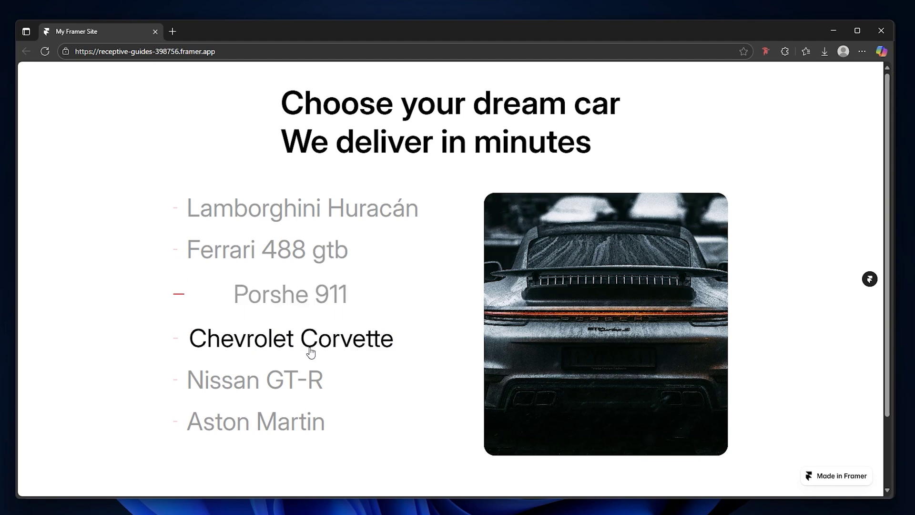
pyautogui.click(342, 343)
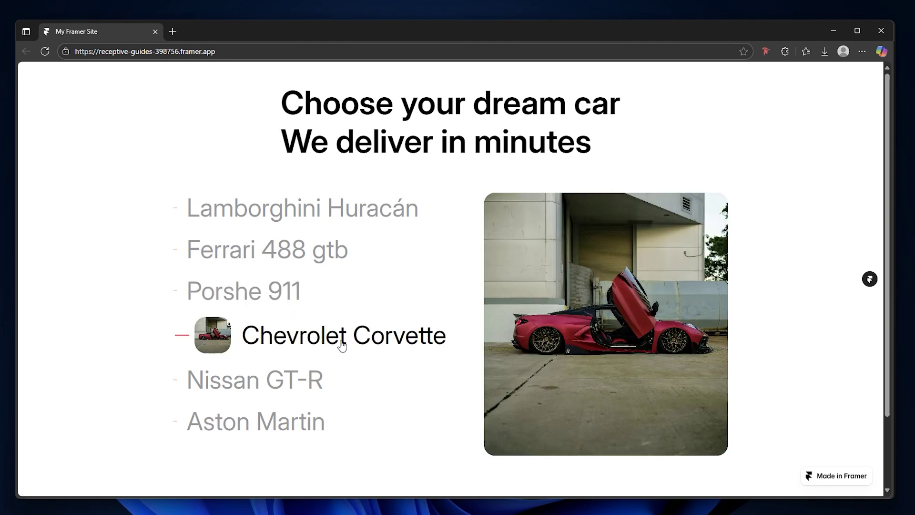
pyautogui.click(308, 377)
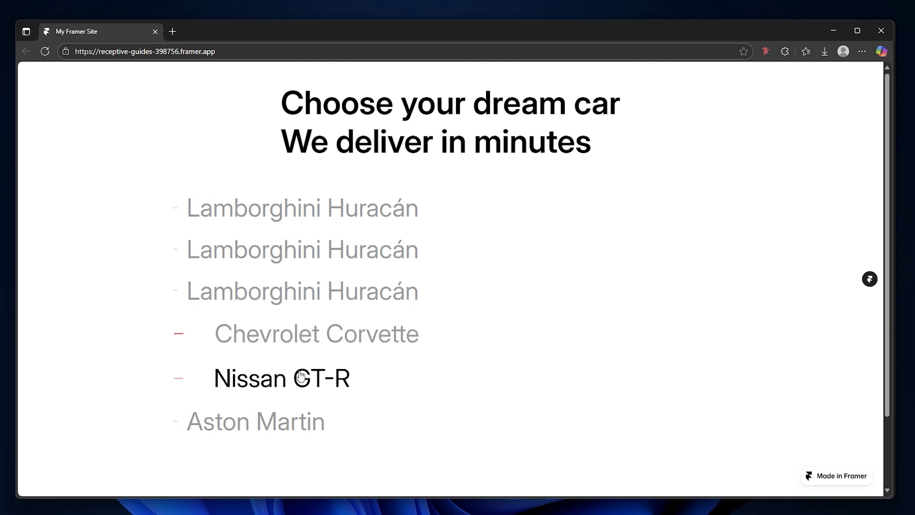
pyautogui.click(286, 424)
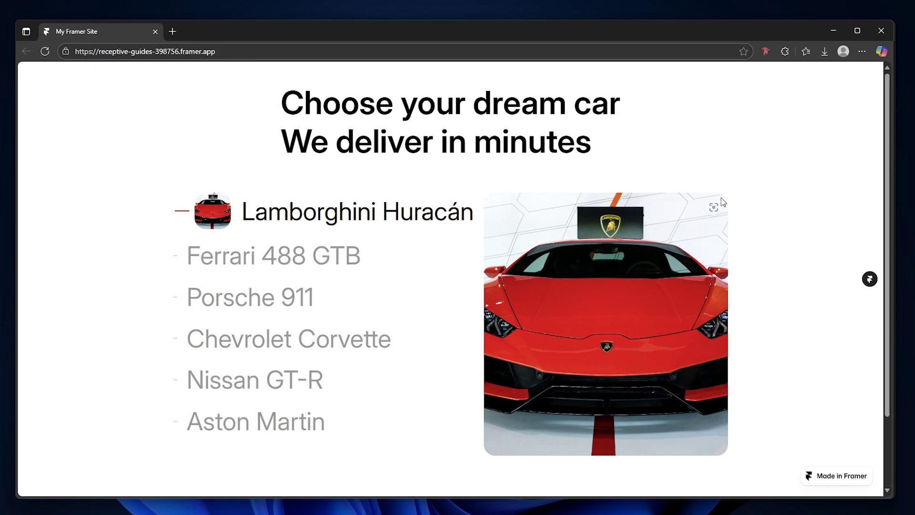
# Switch to Framer and open the car selection component on the practice page for editing.
pyautogui.click(606, 511)
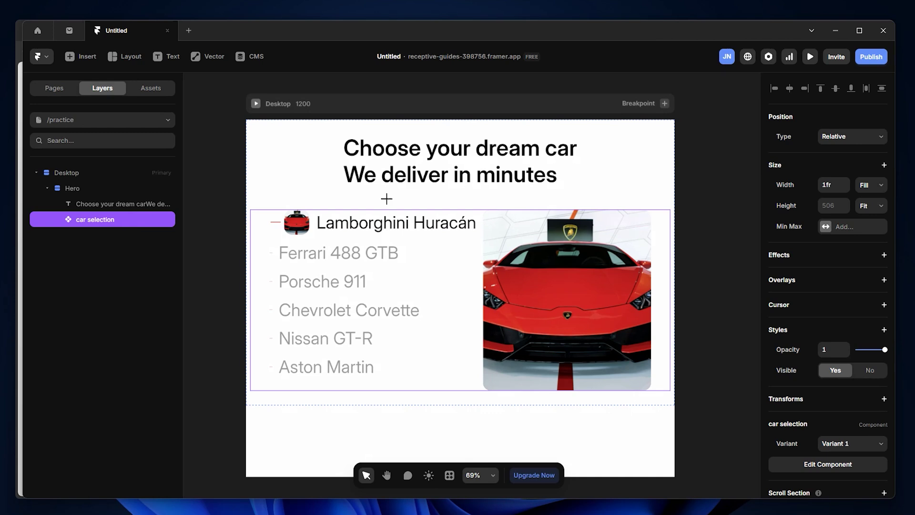
pyautogui.moveTo(250, 205)
pyautogui.mouseDown()
pyautogui.moveTo(323, 204)
pyautogui.moveTo(660, 395)
pyautogui.moveTo(675, 392)
pyautogui.mouseUp()
pyautogui.doubleClick(404, 237)
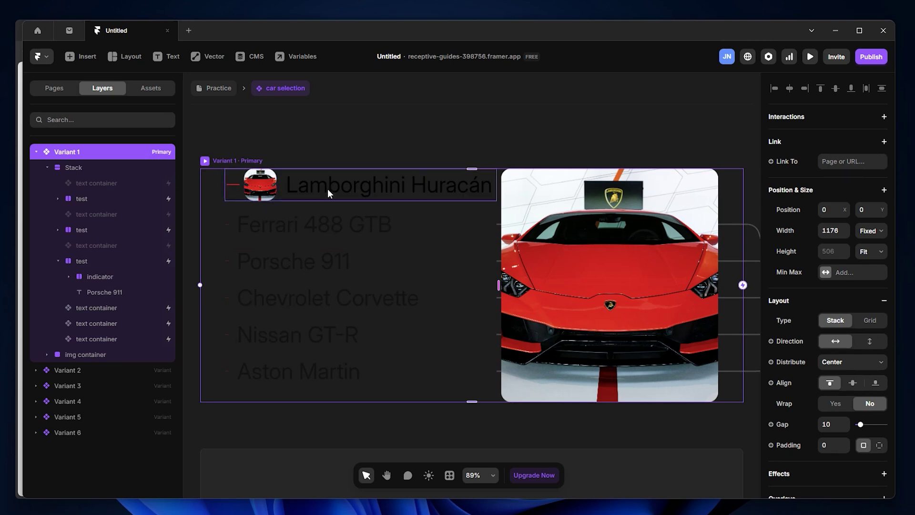
# Rename the Ferrari 488 GTB row layer as test 2 and the Porsche 911 row layer as test 3.
pyautogui.click(136, 202)
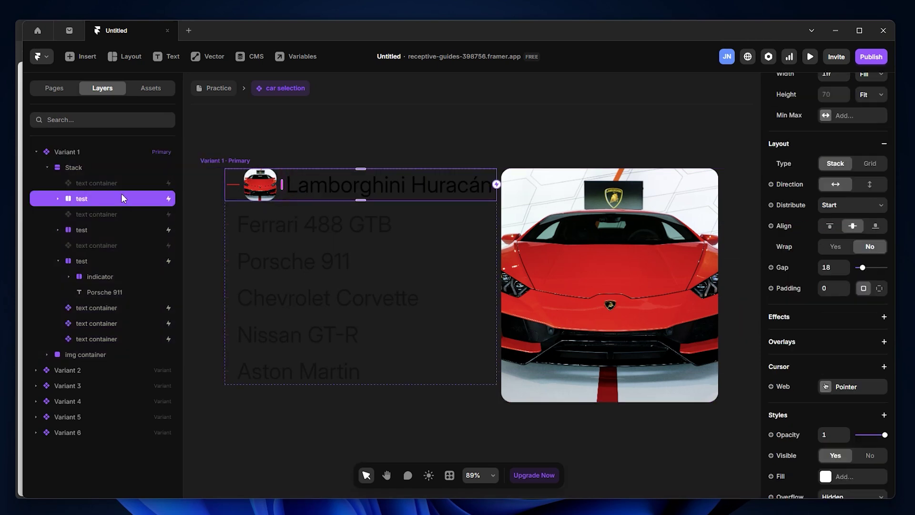
pyautogui.click(334, 224)
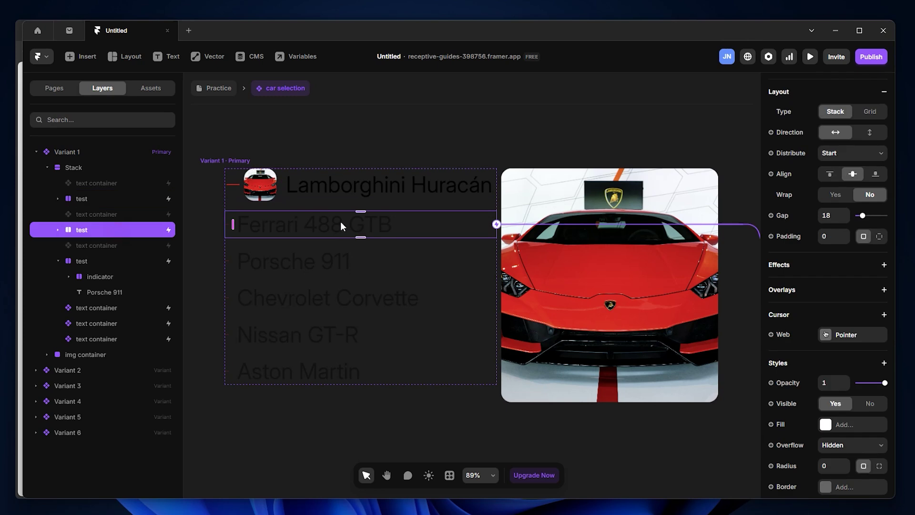
pyautogui.doubleClick(91, 229)
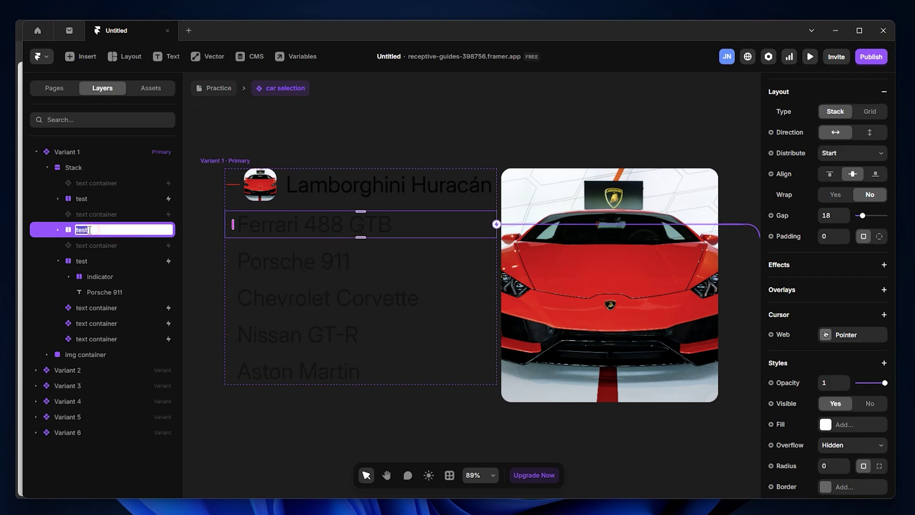
pyautogui.write('2')
pyautogui.click(232, 147)
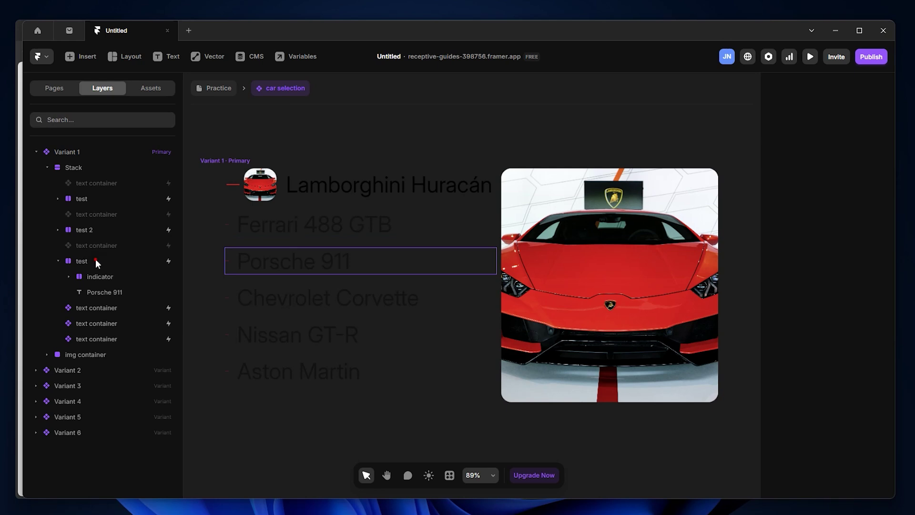
pyautogui.doubleClick(96, 260)
pyautogui.write('3')
pyautogui.click(311, 124)
# Examine the indicator, its line frame and the title text nested in the Lamborghini row's test stack.
pyautogui.click(99, 196)
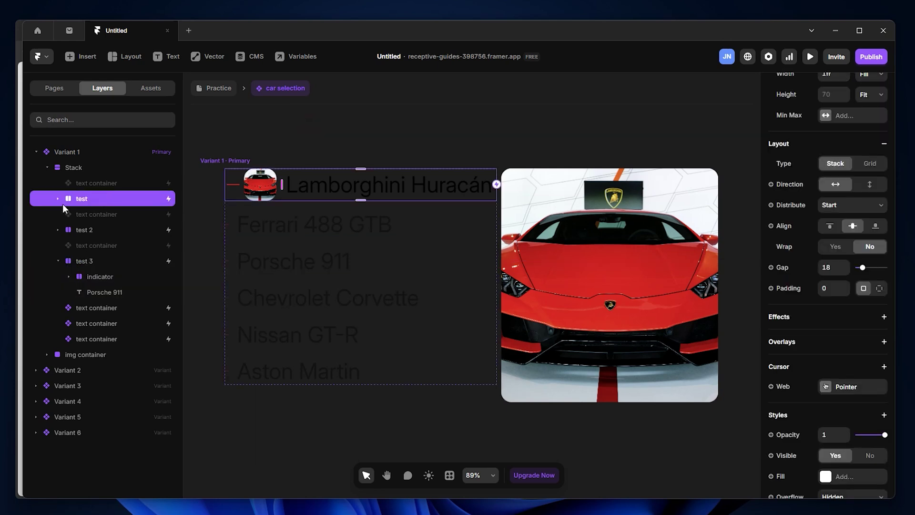
pyautogui.click(58, 198)
pyautogui.click(137, 216)
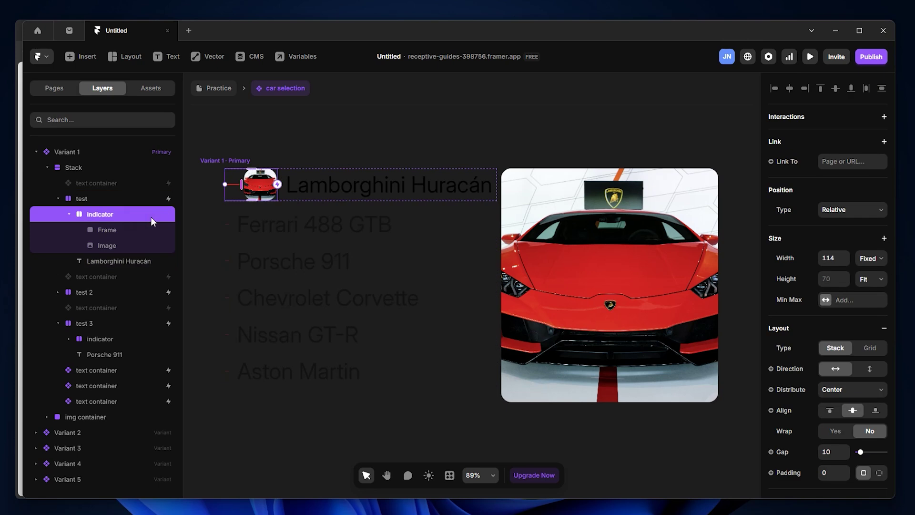
pyautogui.click(116, 229)
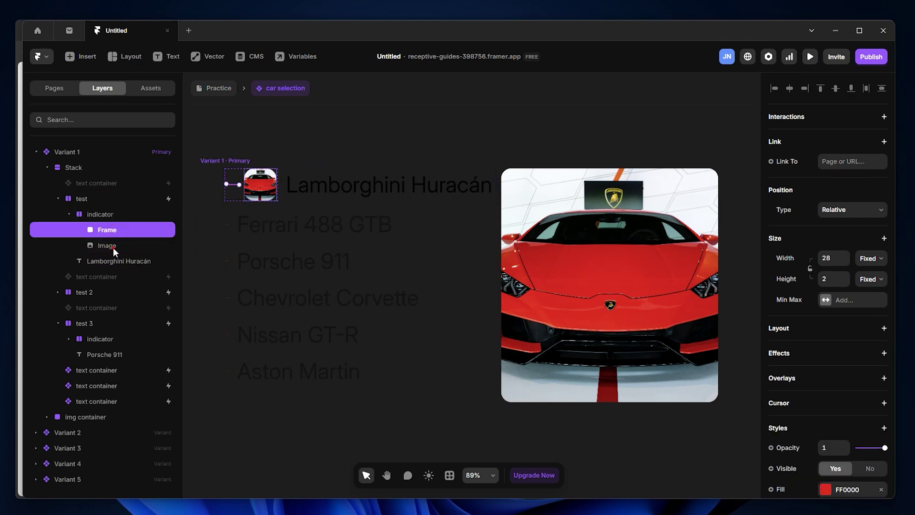
pyautogui.click(109, 260)
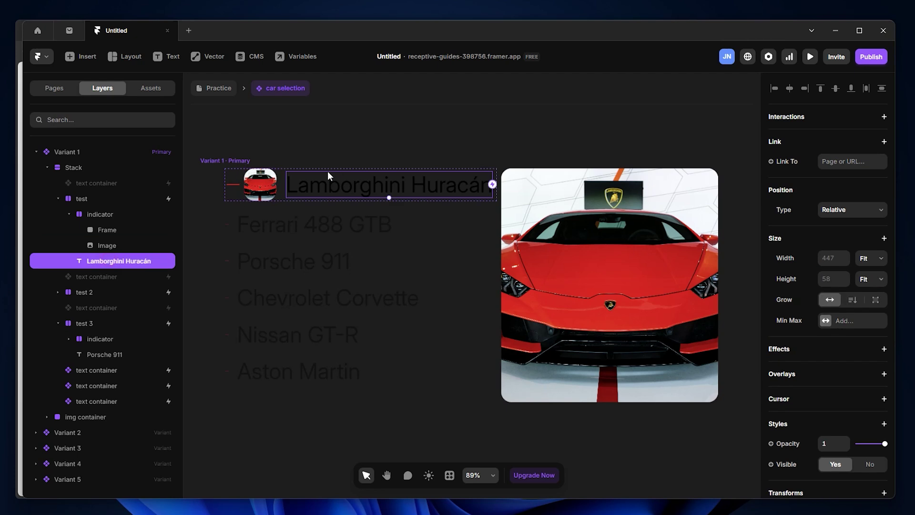
pyautogui.click(282, 196)
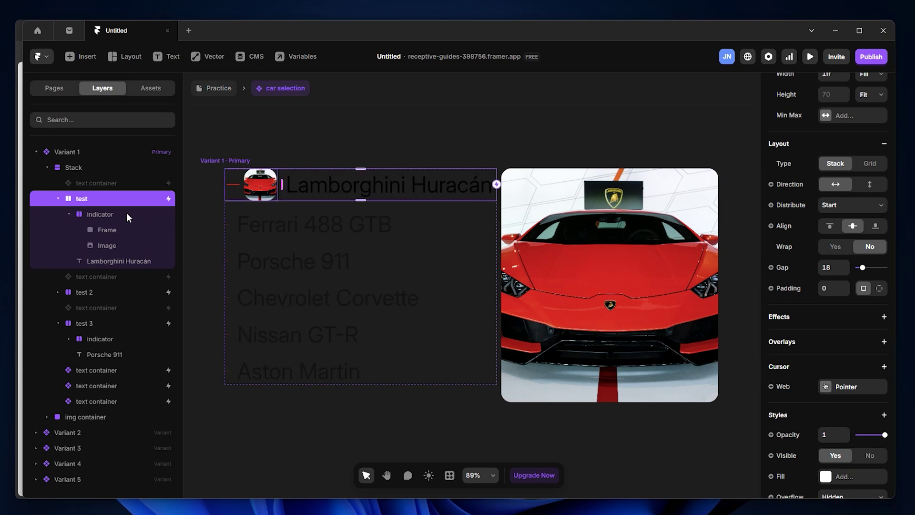
pyautogui.click(57, 198)
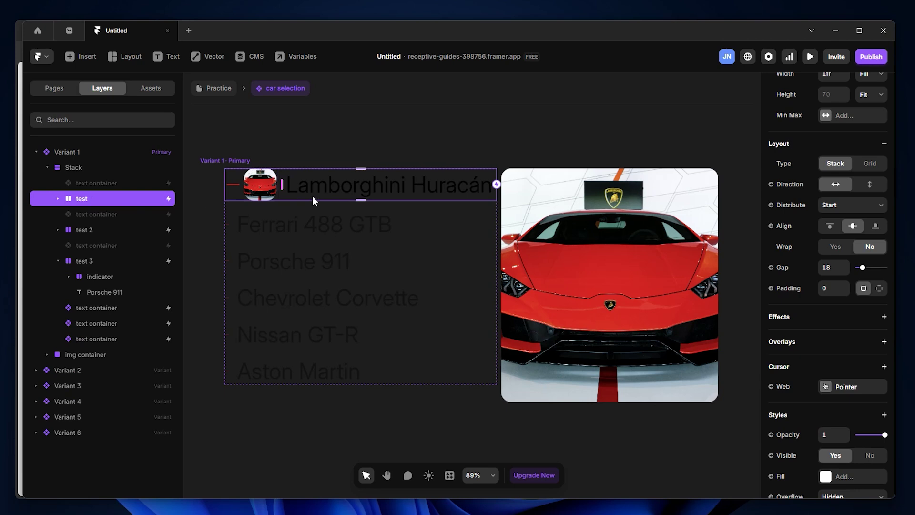
# Compare the Lamborghini row in Variant 1 with the text container instances for Chevrolet Corvette, Nissan GT-R and Aston Martin.
pyautogui.click(244, 160)
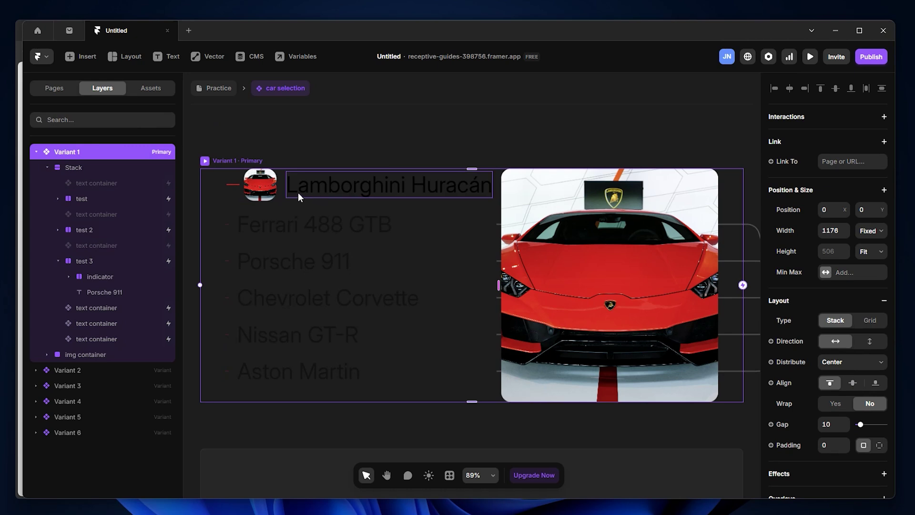
pyautogui.click(286, 195)
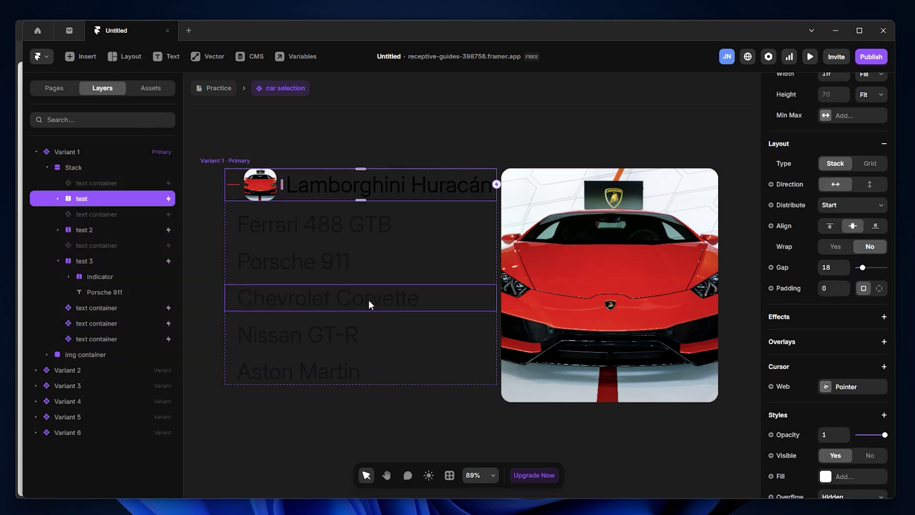
pyautogui.click(314, 300)
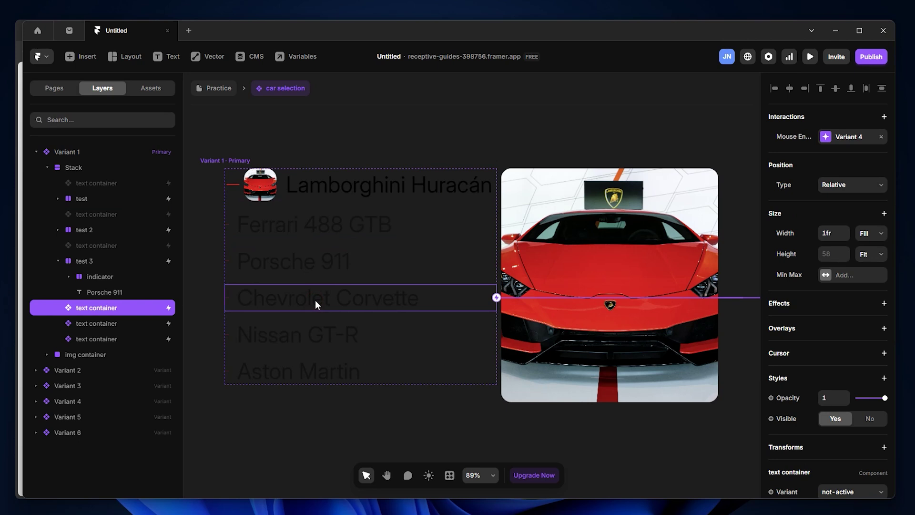
pyautogui.click(112, 325)
pyautogui.click(112, 339)
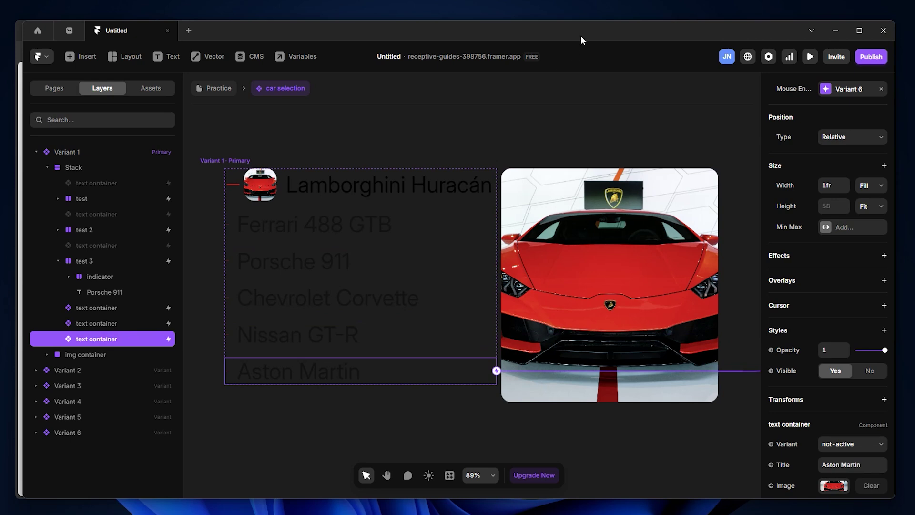
pyautogui.moveTo(223, 284)
pyautogui.mouseDown()
pyautogui.moveTo(405, 334)
pyautogui.moveTo(498, 386)
pyautogui.mouseUp()
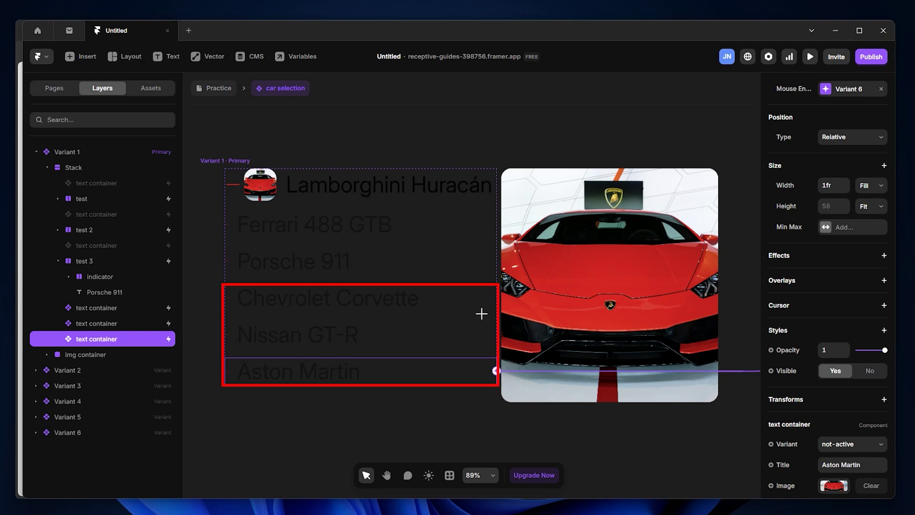
pyautogui.click(336, 304)
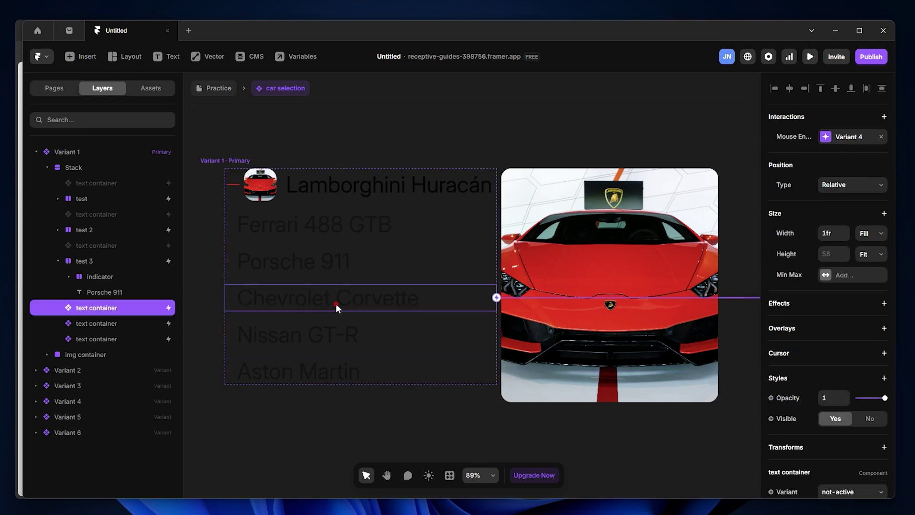
# Open the text container component behind the Chevrolet Corvette row for editing.
pyautogui.doubleClick(335, 303)
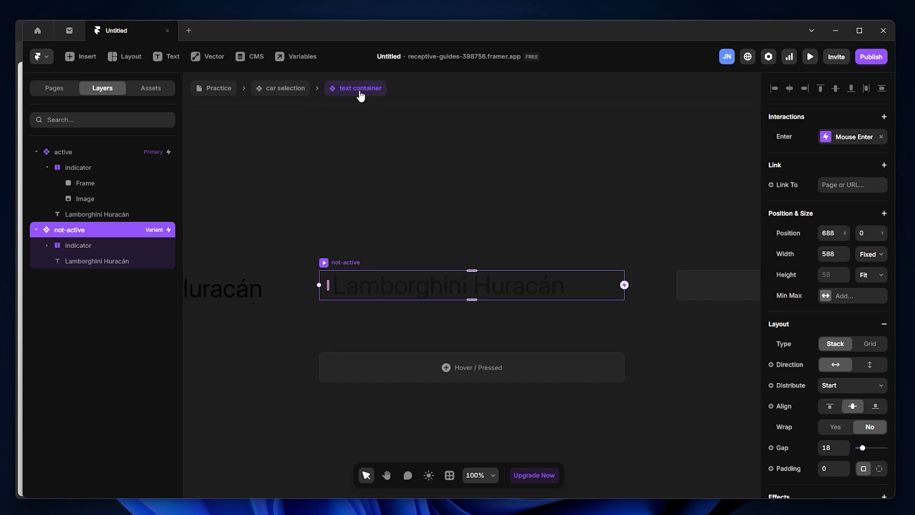
pyautogui.click(293, 93)
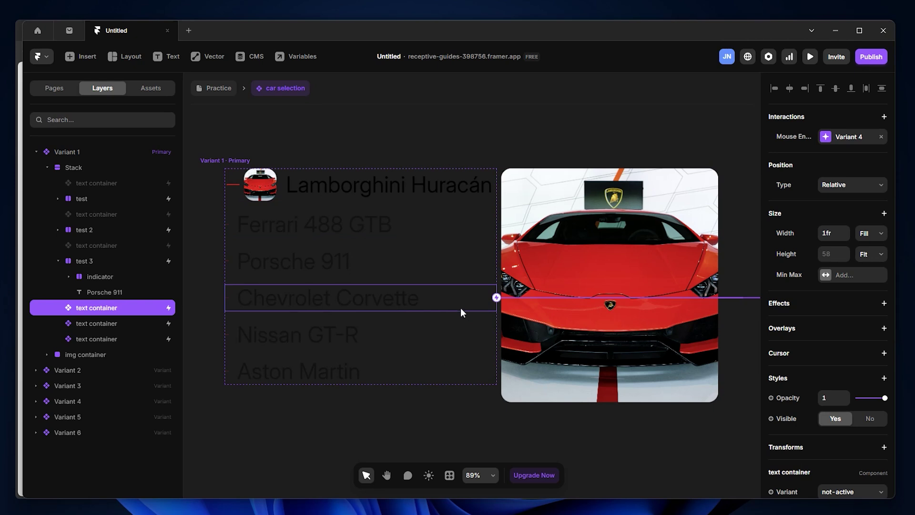
pyautogui.doubleClick(436, 306)
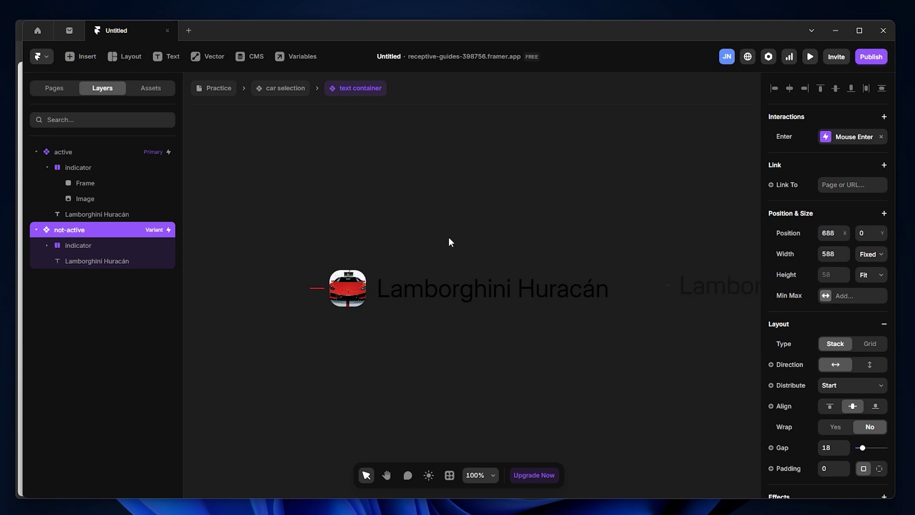
# Turn the car image in the active variant's indicator into a new component named image.
pyautogui.click(351, 291)
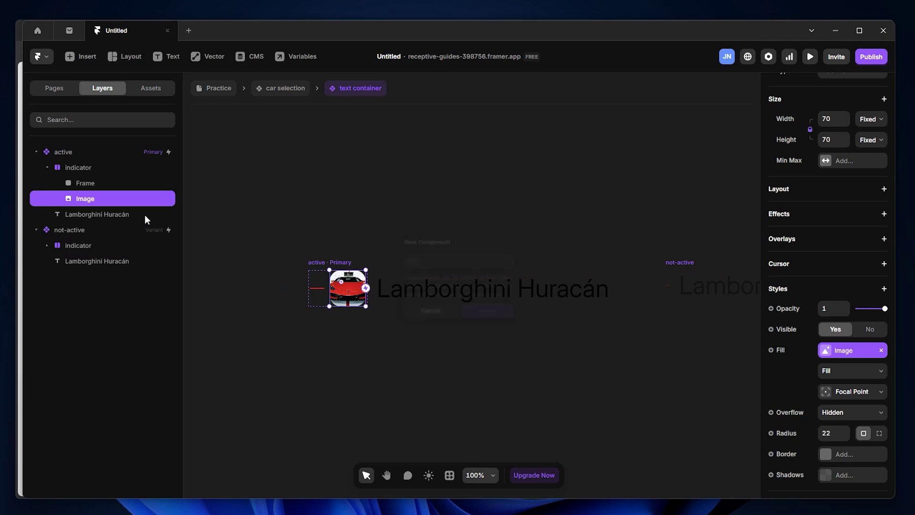
pyautogui.hotkey('ctrl', 'alt', 'k')
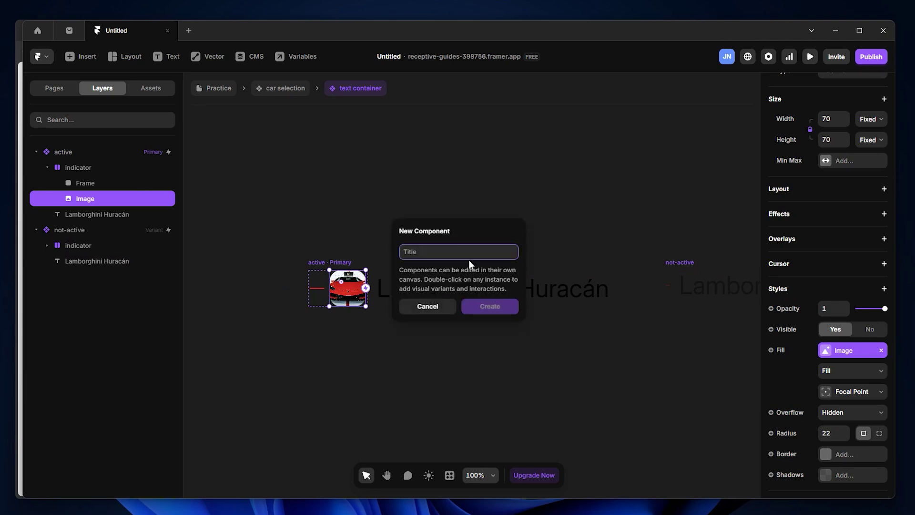
pyautogui.write('imahg')
pyautogui.press('BackSpace')
pyautogui.press('BackSpace')
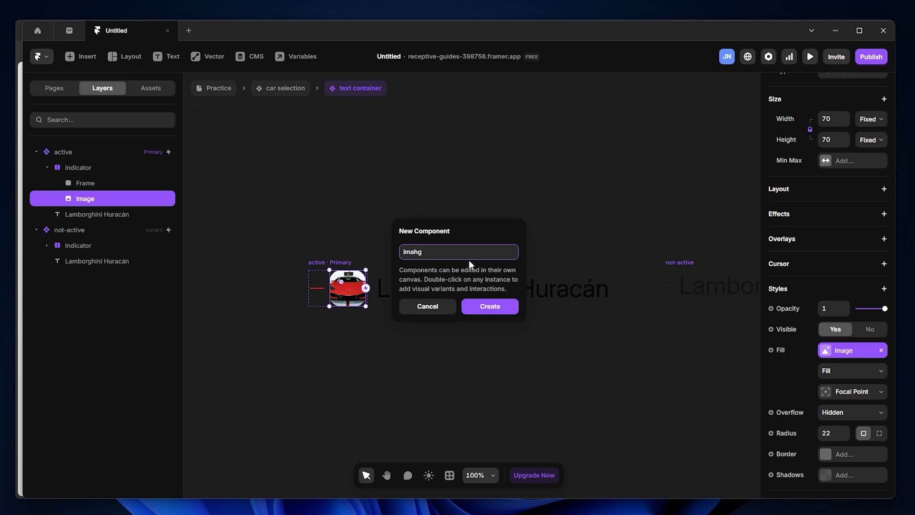
pyautogui.write('ge')
pyautogui.click(490, 308)
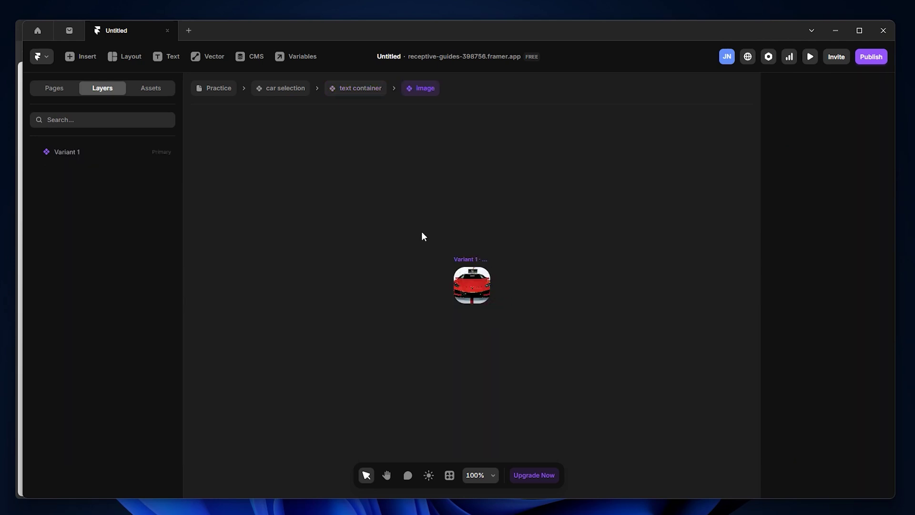
# Draw a frame about 46 by 40 over the car picture in Variant 1 of the image component.
pyautogui.click(472, 285)
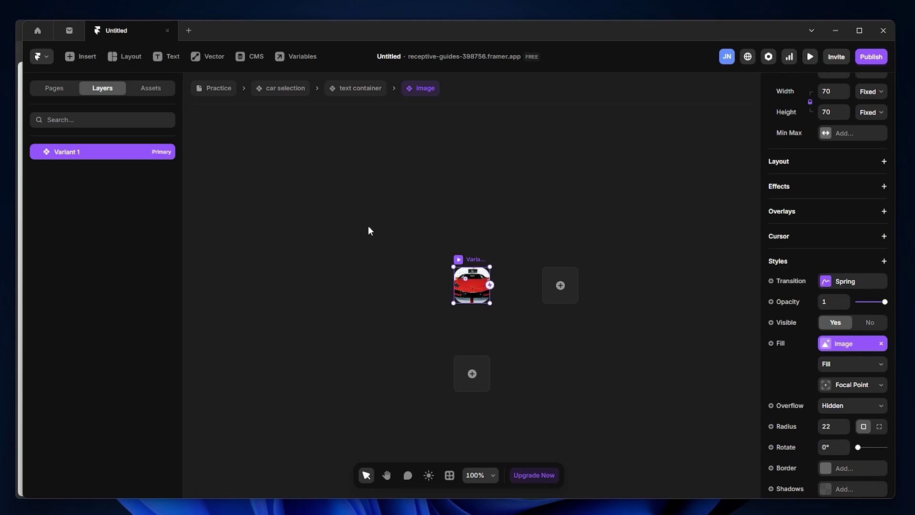
pyautogui.rightClick(434, 95)
pyautogui.click(530, 127)
pyautogui.press('f')
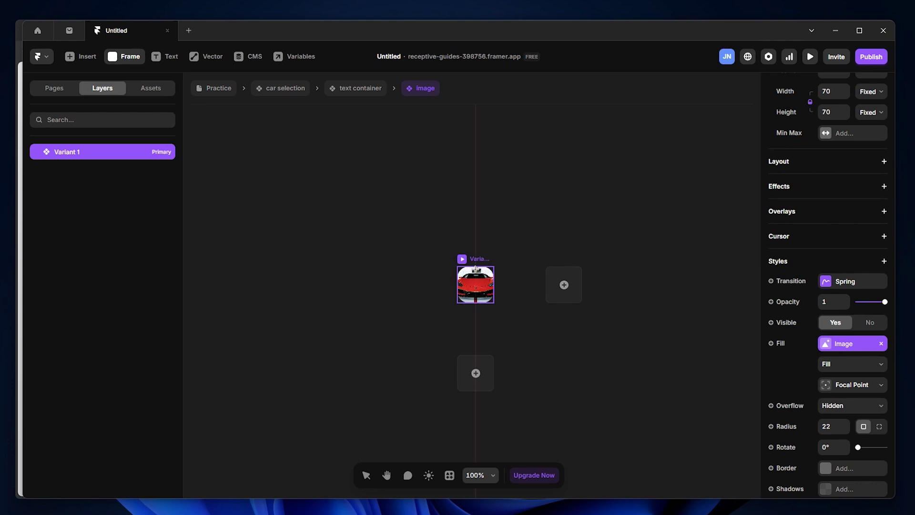
pyautogui.moveTo(470, 274); pyautogui.dragTo(494, 295)
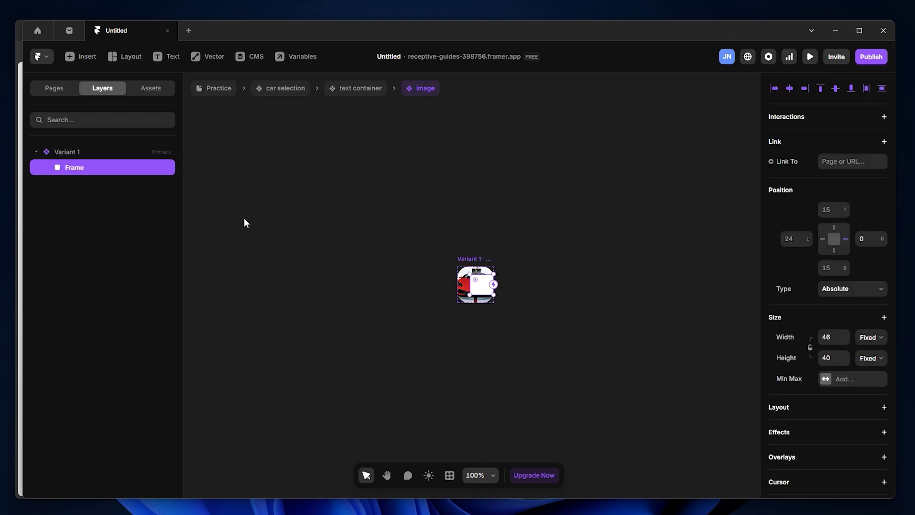
# Convert the new frame inside the image component into a nested component named framer.
pyautogui.rightClick(159, 180)
pyautogui.click(169, 184)
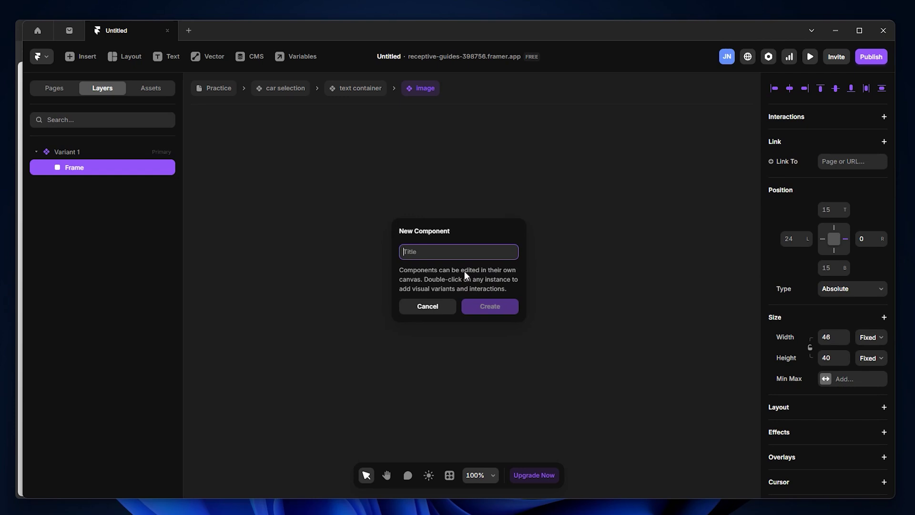
pyautogui.write('framer')
pyautogui.press('Return')
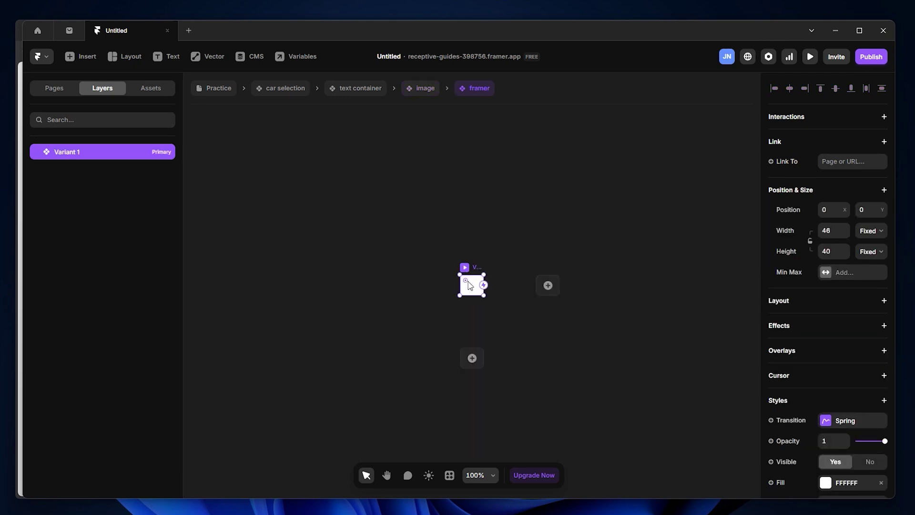
# Draw a frame about 28 by 22 inside Variant 1 of the framer component.
pyautogui.press('f')
pyautogui.moveTo(467, 278); pyautogui.dragTo(481, 290)
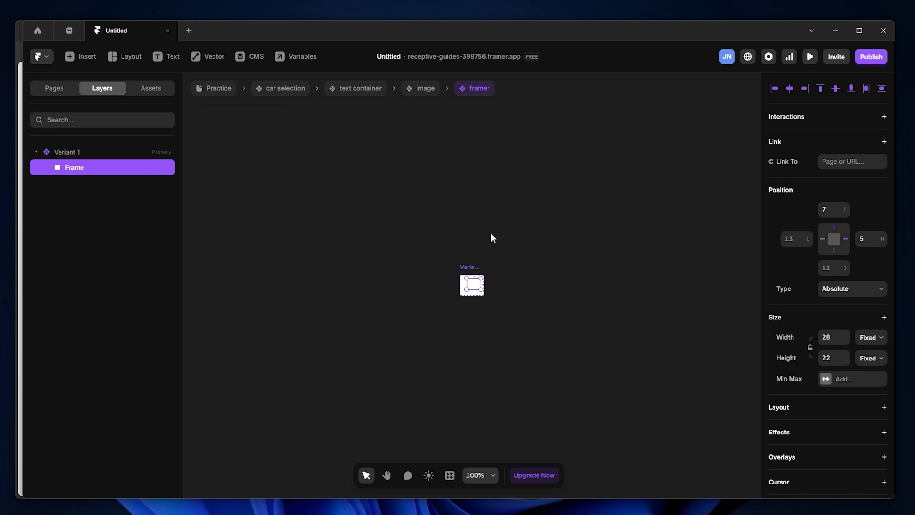
pyautogui.press('Escape')
pyautogui.press('Return')
# Preview the car selection component and activate each row in order from Ferrari 488 GTB to Aston Martin.
pyautogui.hotkey('ctrl', 'p')
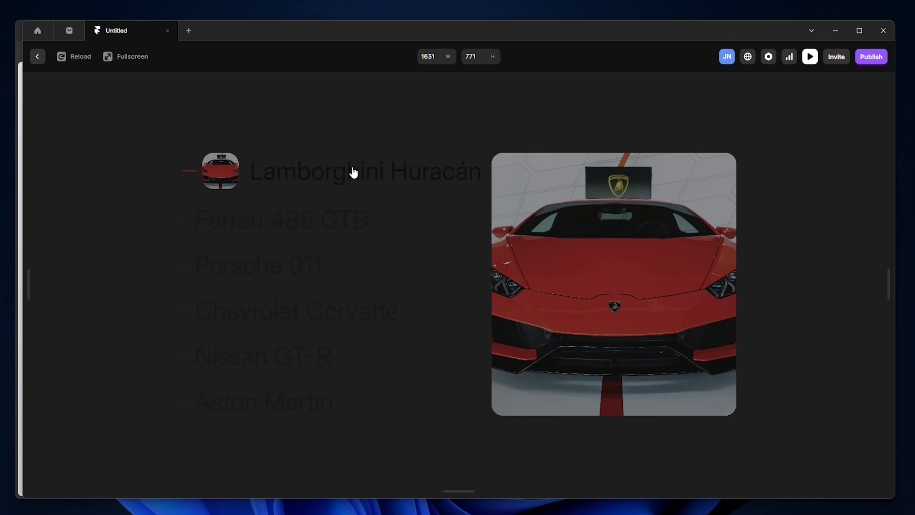
pyautogui.click(339, 220)
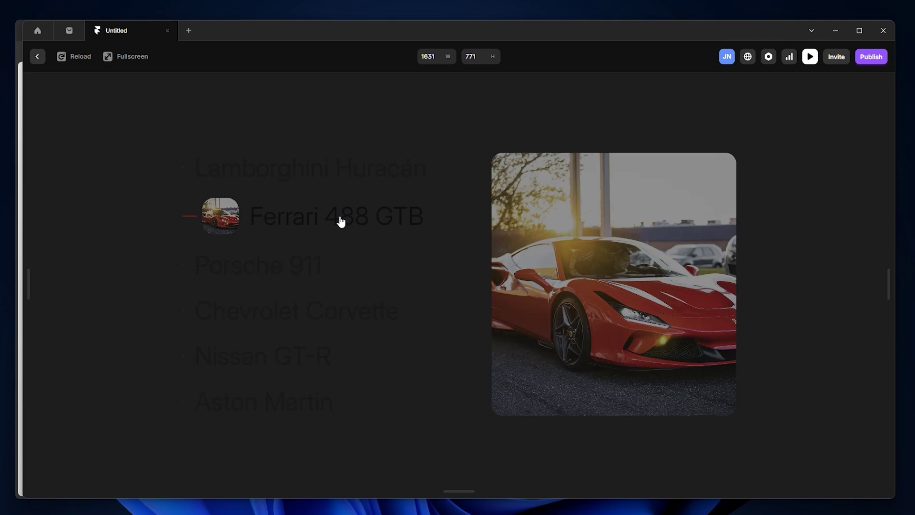
pyautogui.click(289, 266)
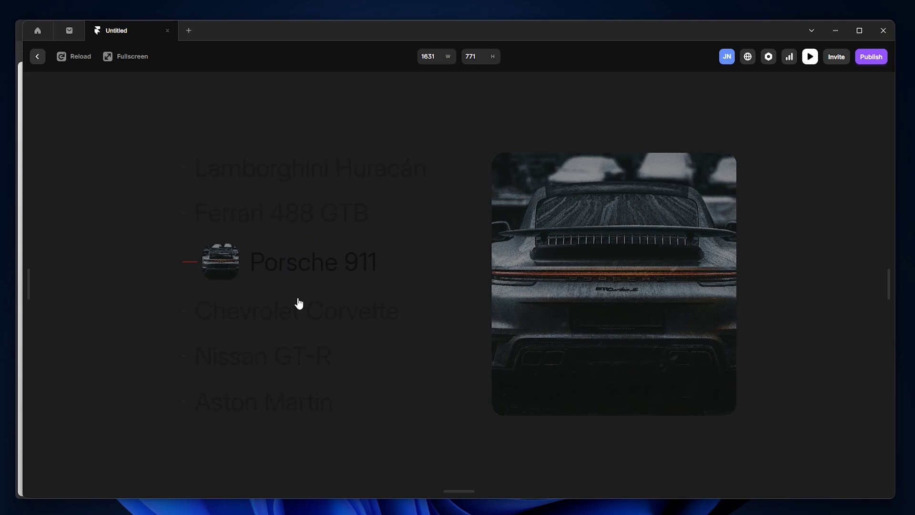
pyautogui.click(300, 315)
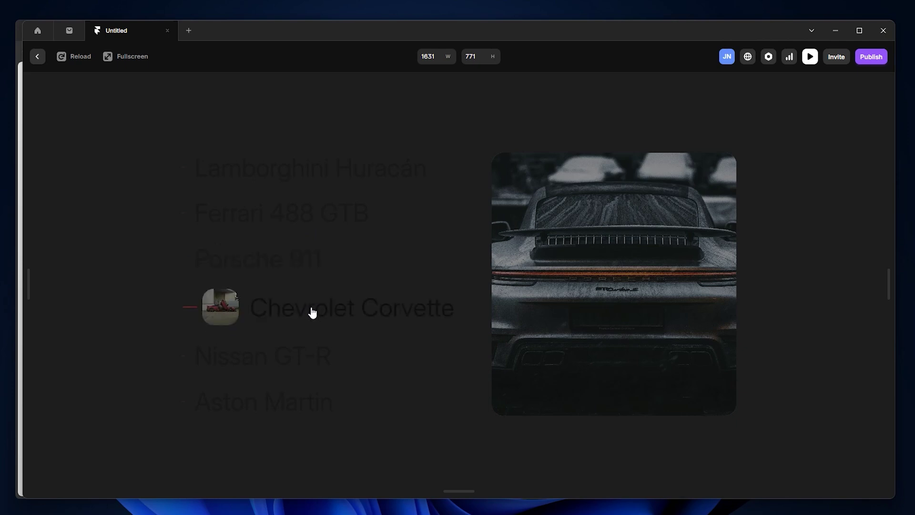
pyautogui.click(289, 364)
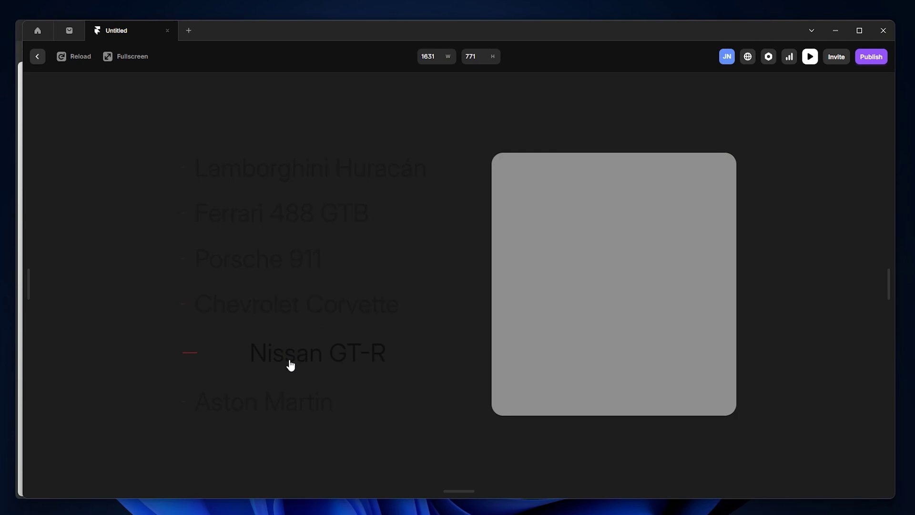
pyautogui.click(286, 406)
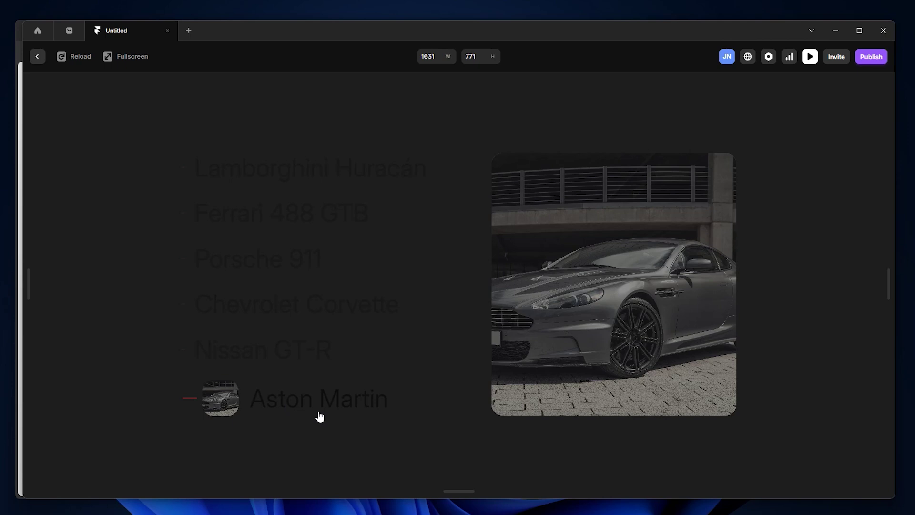
# Compare the transitions of the Lamborghini, Ferrari and Porsche rows with the Nissan GT-R row in the preview, and close it.
pyautogui.click(214, 361)
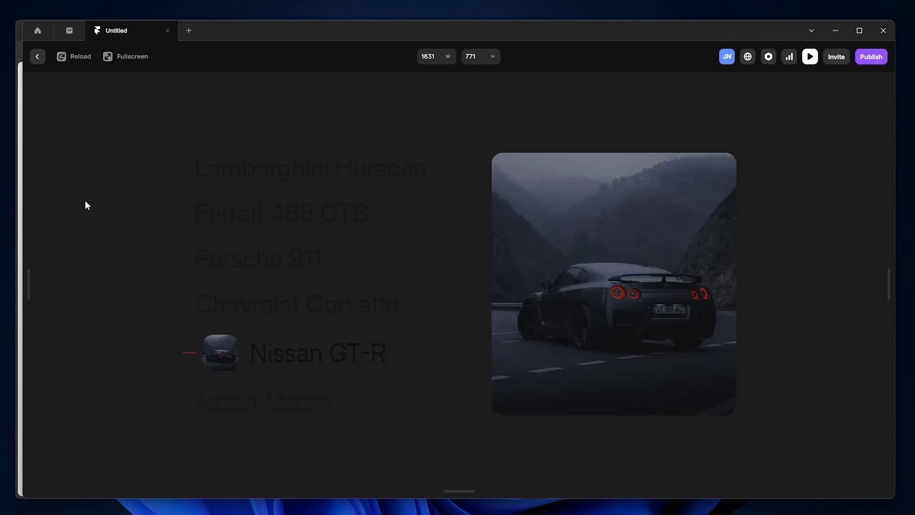
pyautogui.click(313, 168)
pyautogui.click(336, 218)
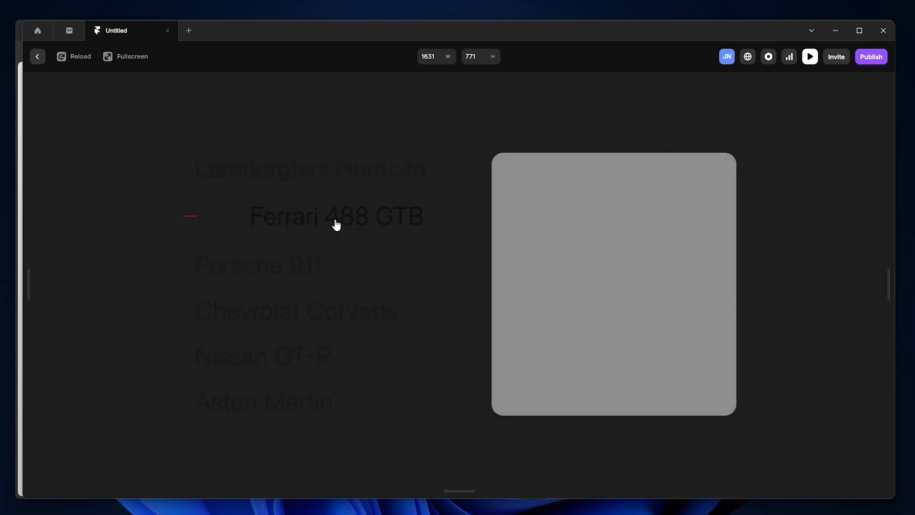
pyautogui.click(270, 266)
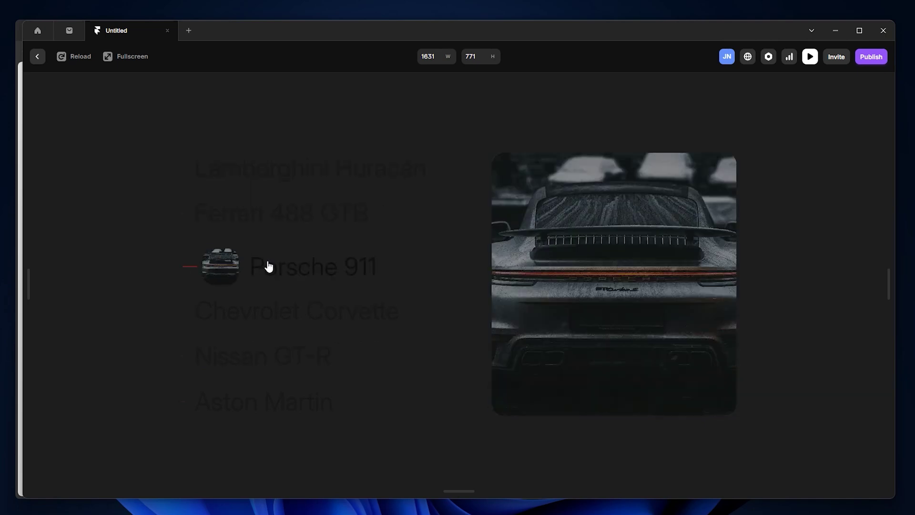
pyautogui.click(293, 212)
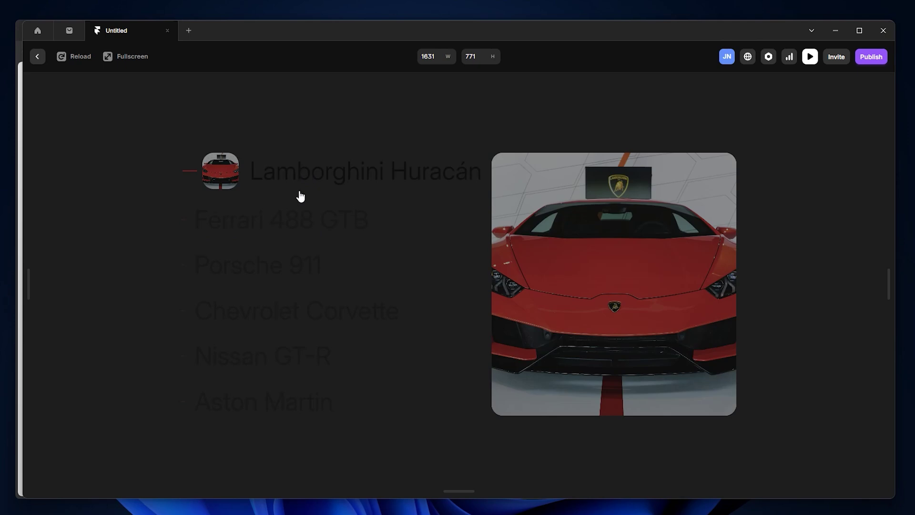
pyautogui.moveTo(262, 266)
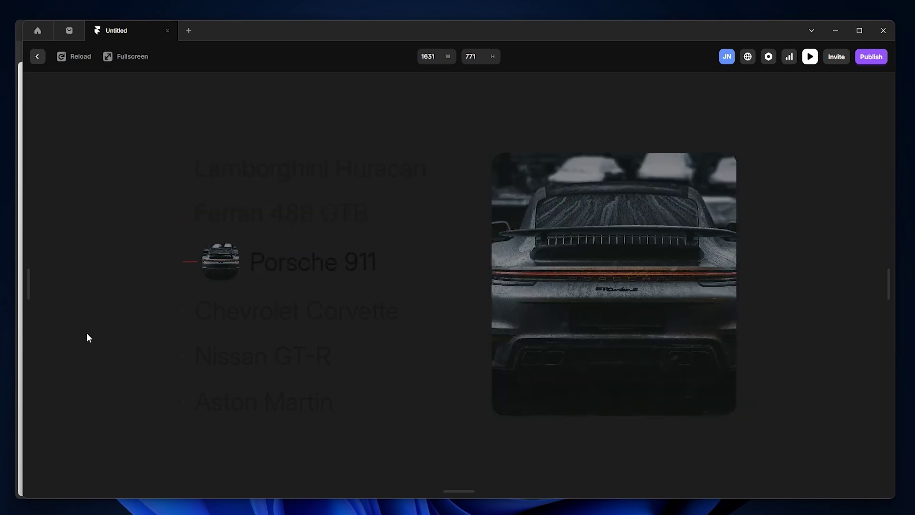
pyautogui.click(280, 364)
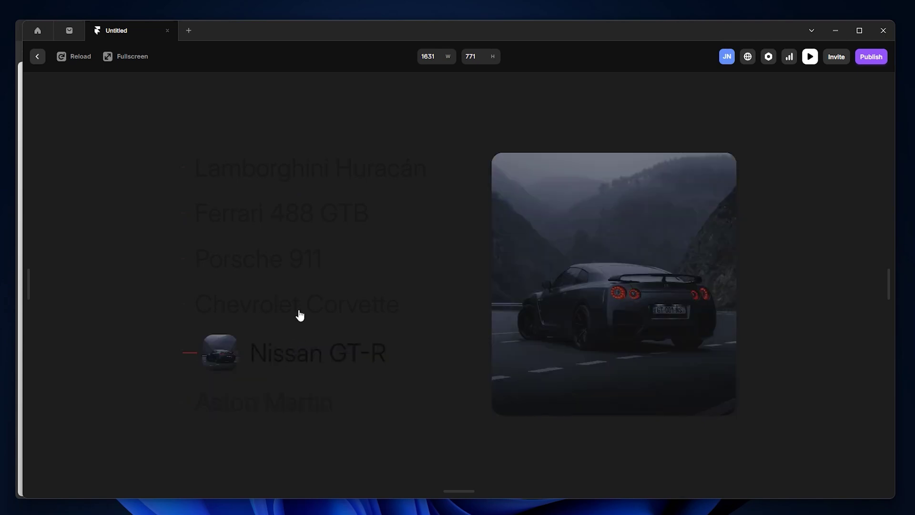
pyautogui.press('Escape')
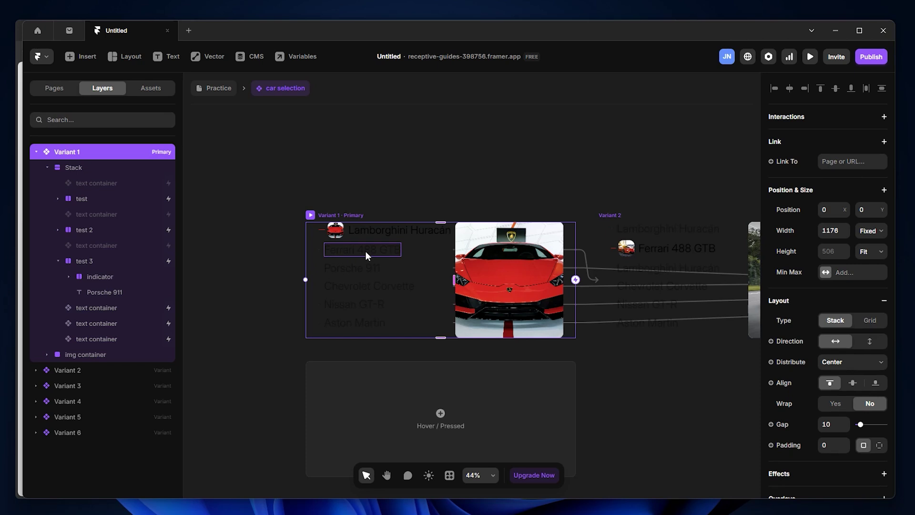
# Compare the Lamborghini row's test stack with the Chevrolet Corvette text container instance in Variant 1.
pyautogui.scroll(5, 414, 256)
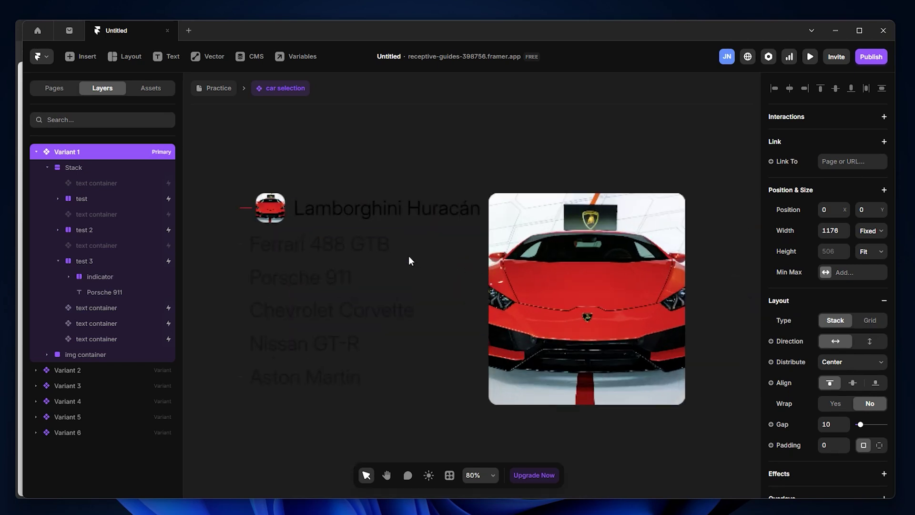
pyautogui.click(287, 215)
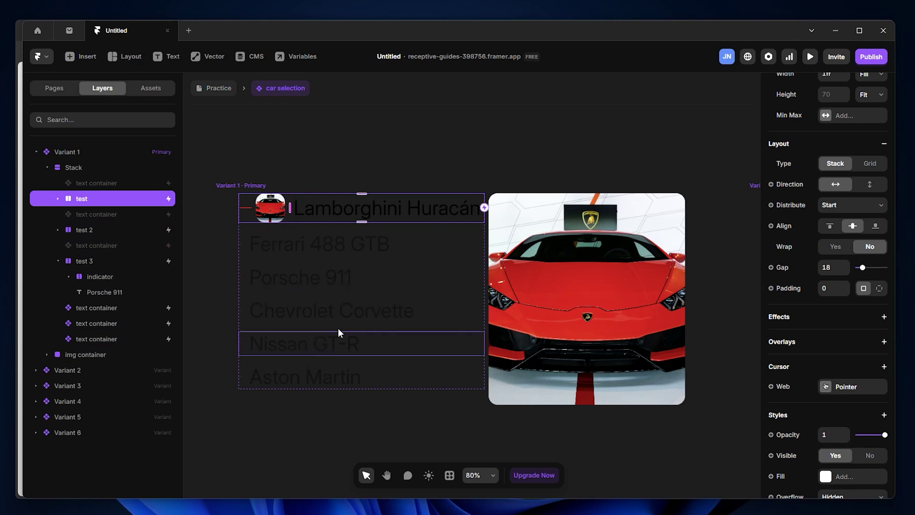
pyautogui.click(381, 305)
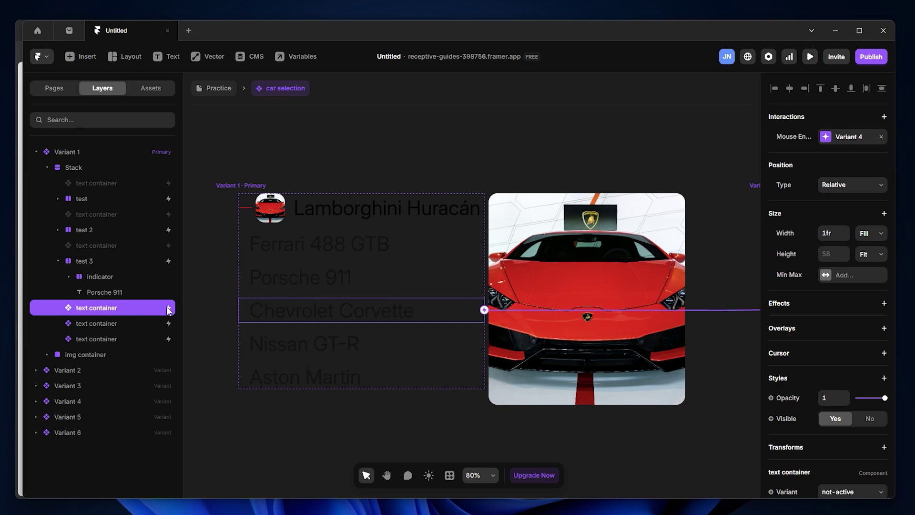
pyautogui.click(289, 220)
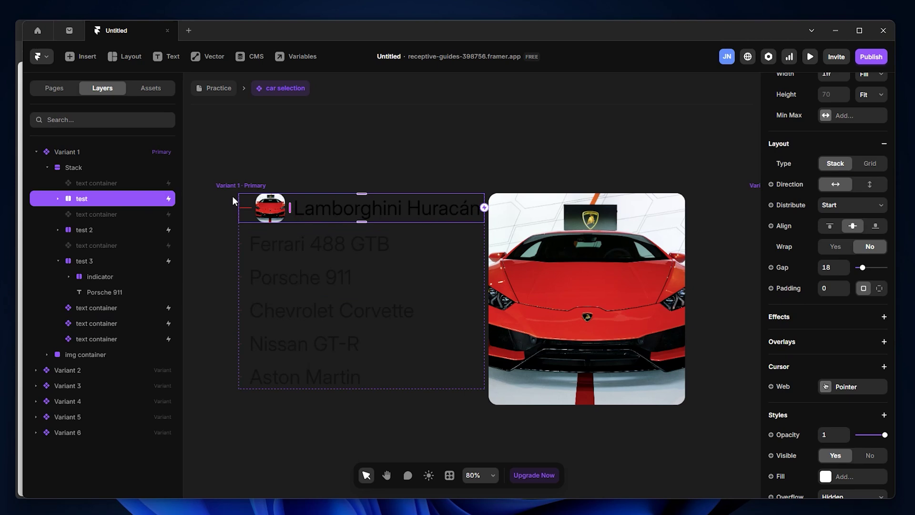
pyautogui.click(381, 146)
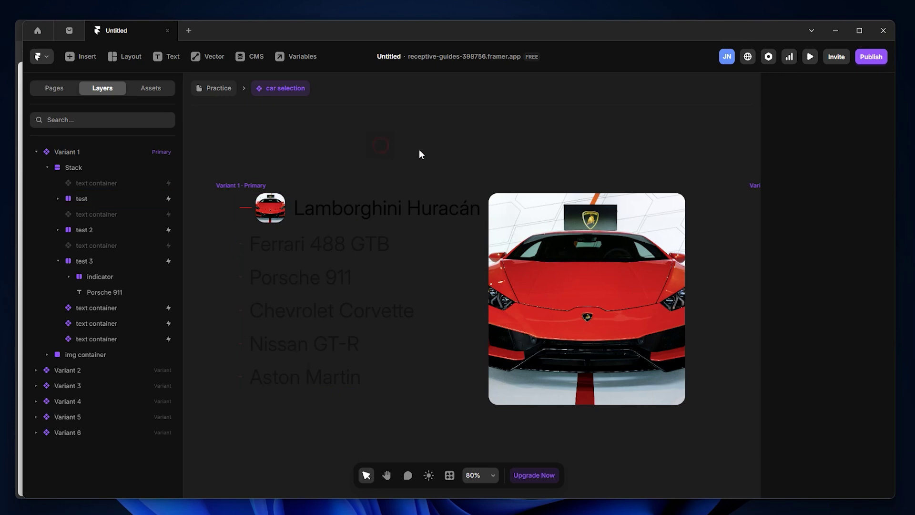